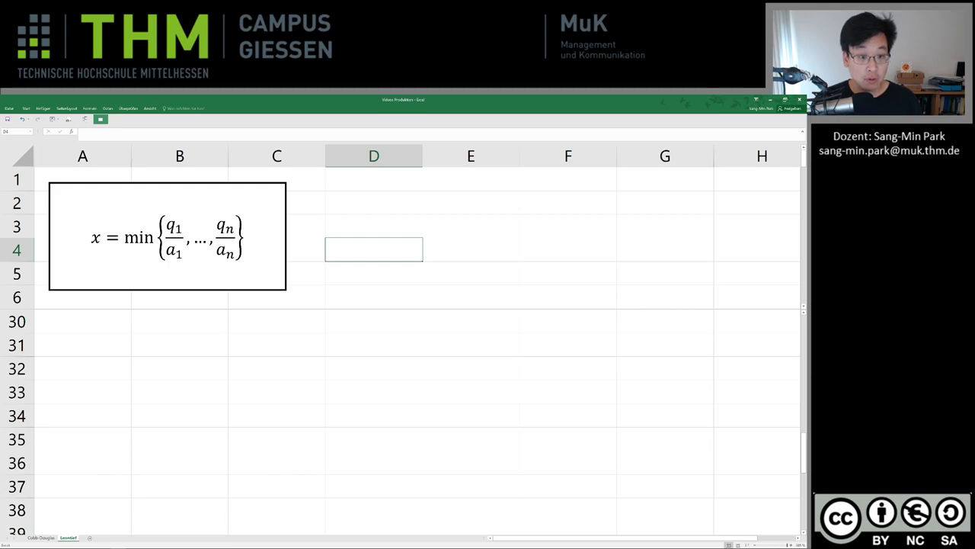
Step: Jump down to the three-factor clothing production example below the formula
left_click_drag(104, 155, 275, 155)
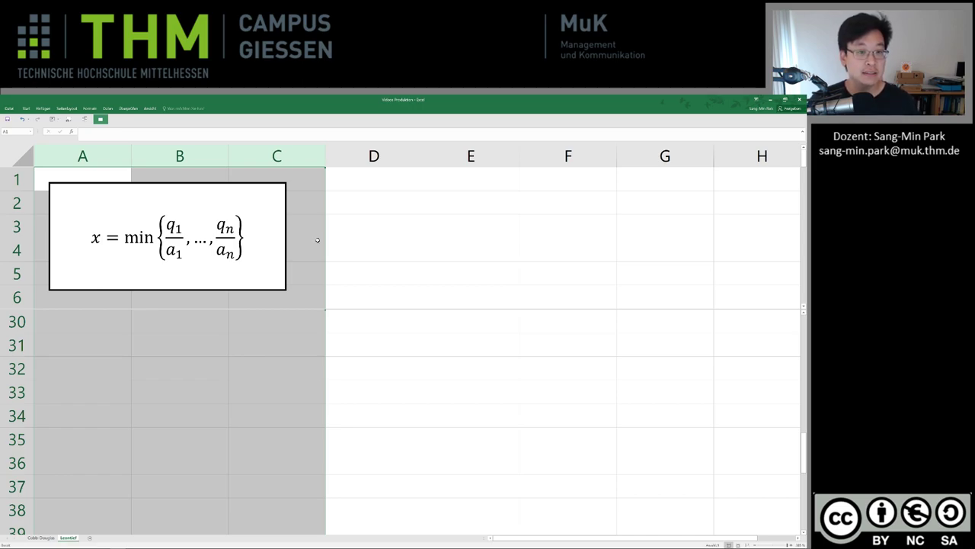
left_click(338, 237)
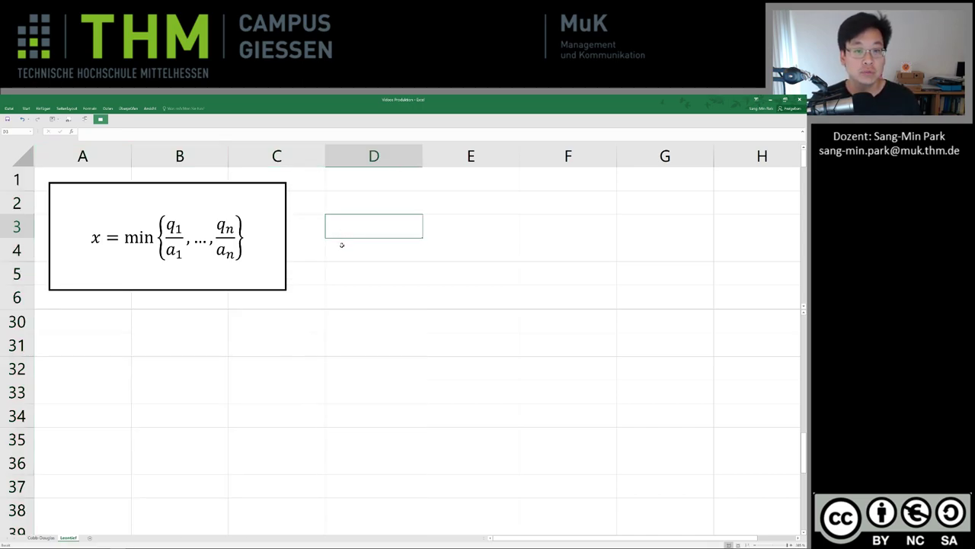
left_click(342, 244)
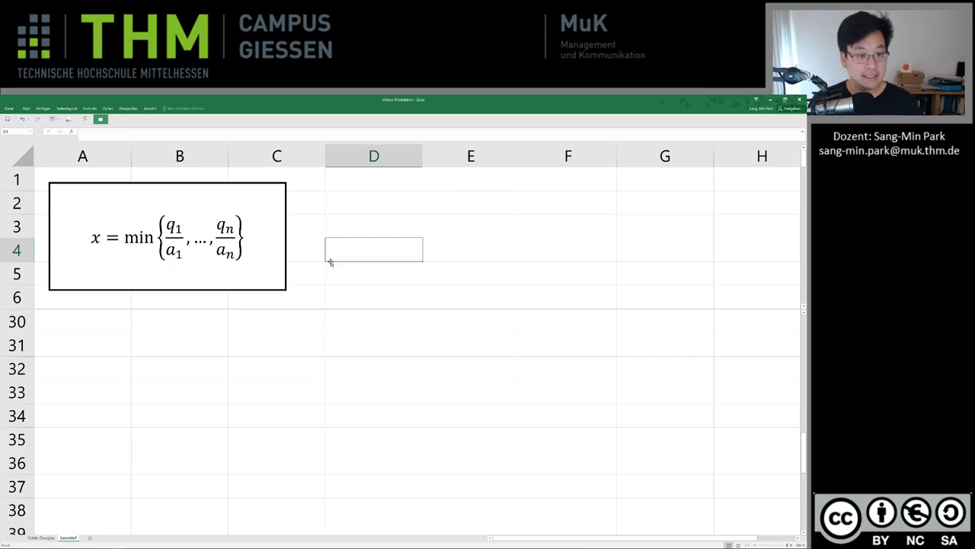
left_click(127, 345)
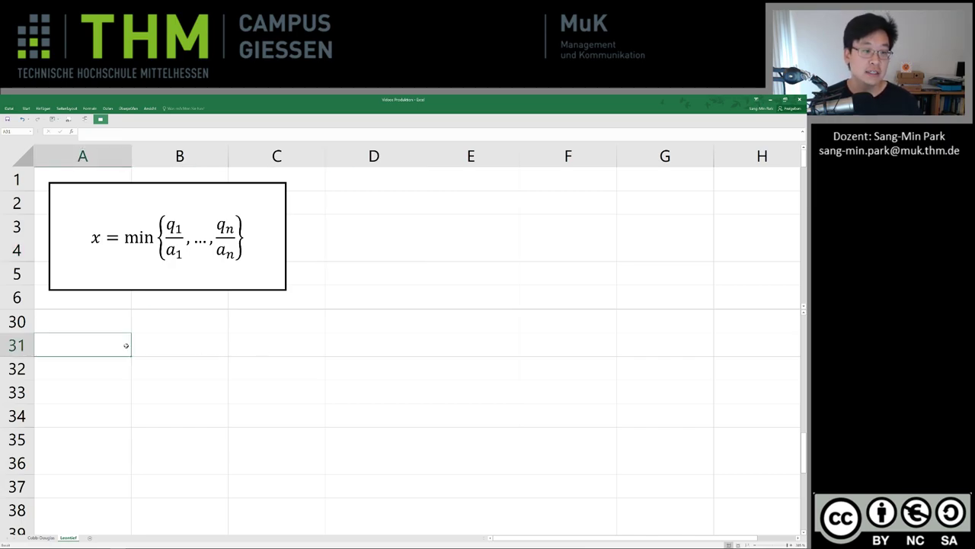
key("ctrl+Down")
key("ctrl+Down")
key("ctrl+Down")
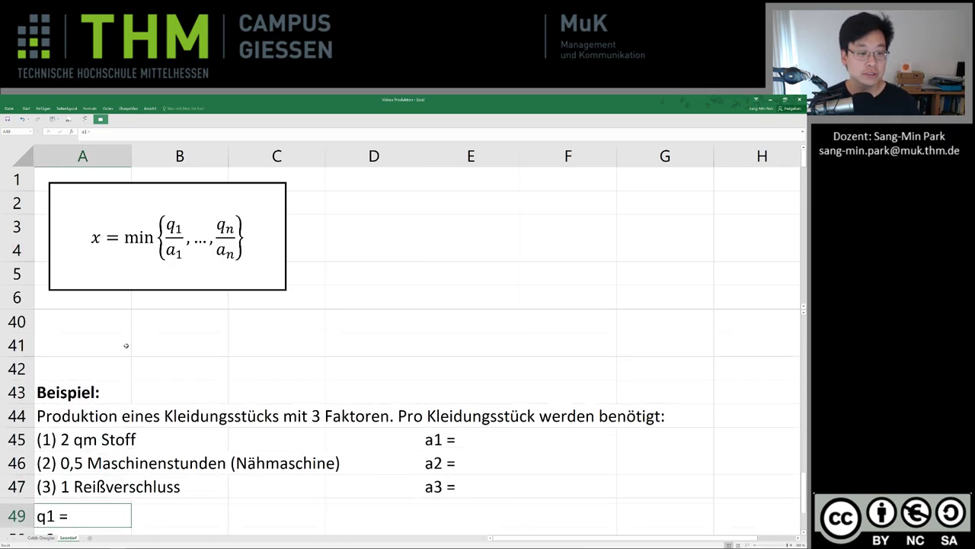
key("ctrl+Down")
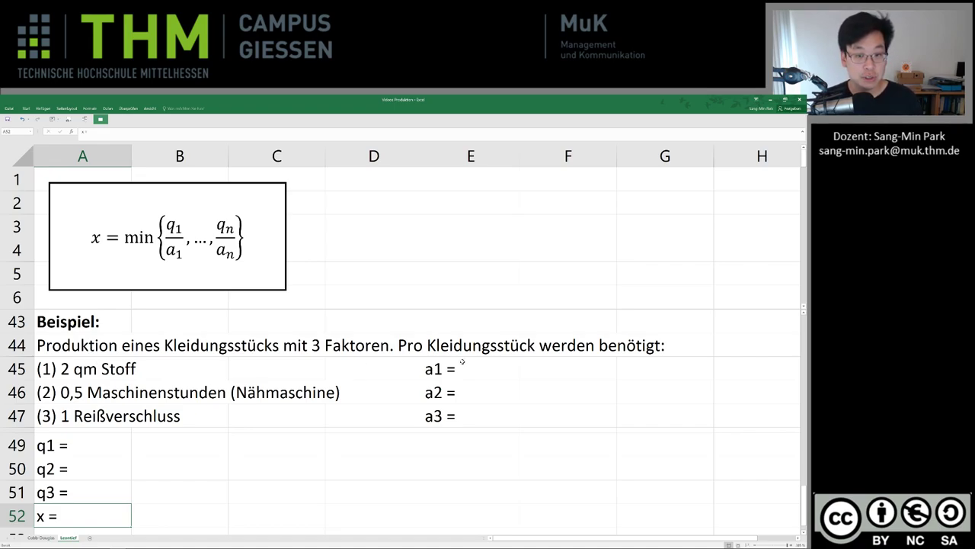
Step: Enter coefficients 2, 0,5 and 1 beside a1, a2 and a3 in F45:F47
left_click(539, 372)
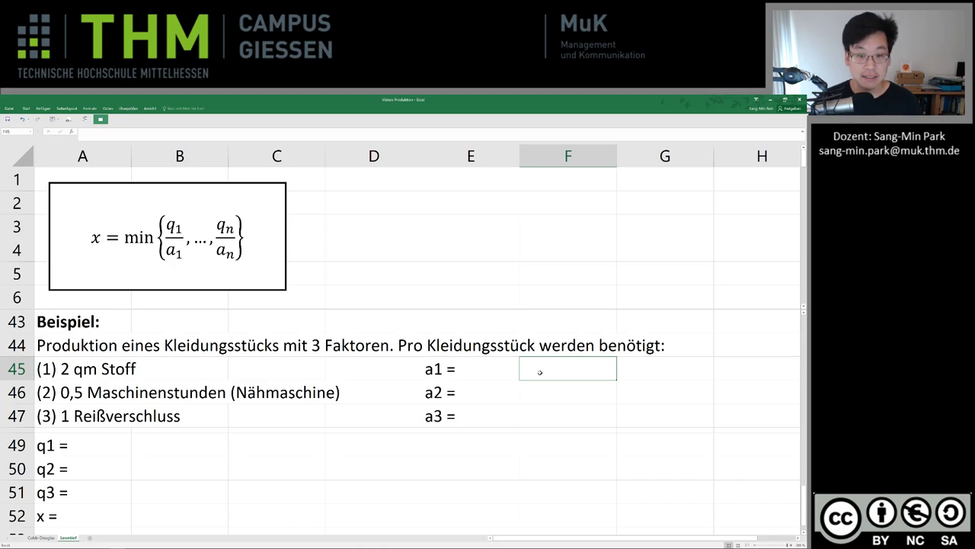
type("2")
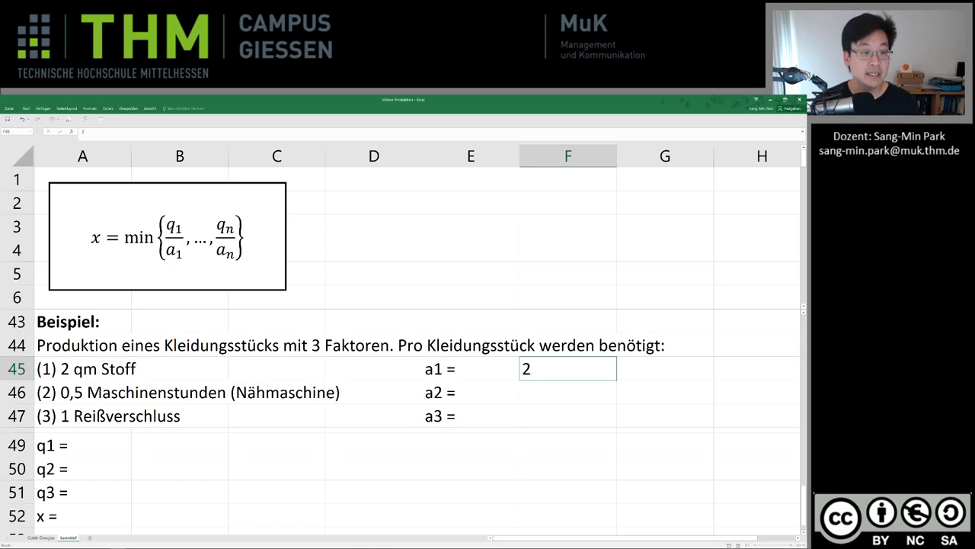
key("Return")
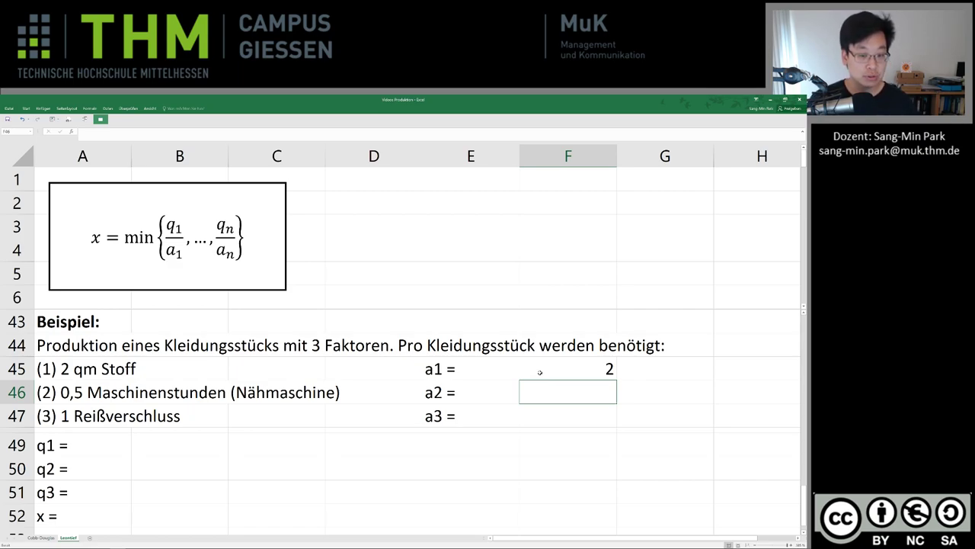
type("0,")
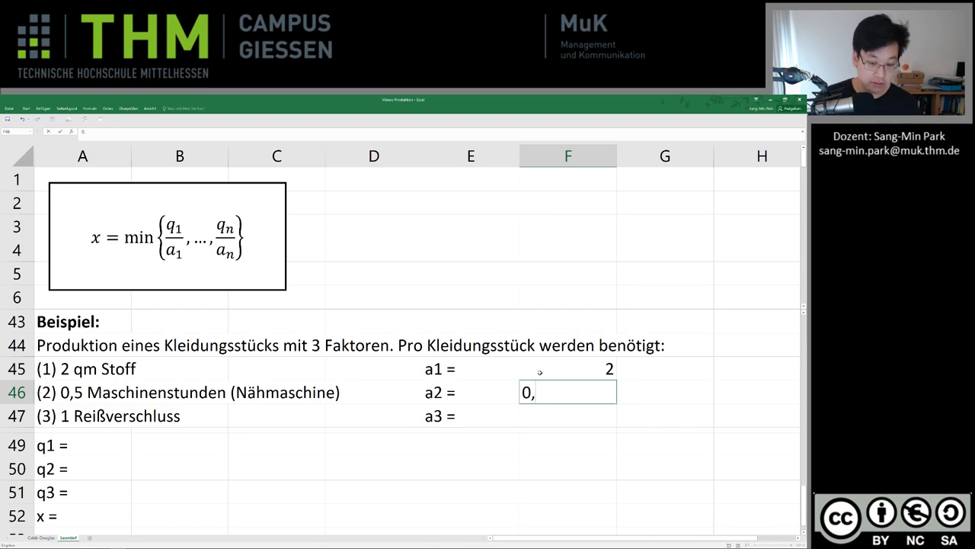
type("5")
key("Return")
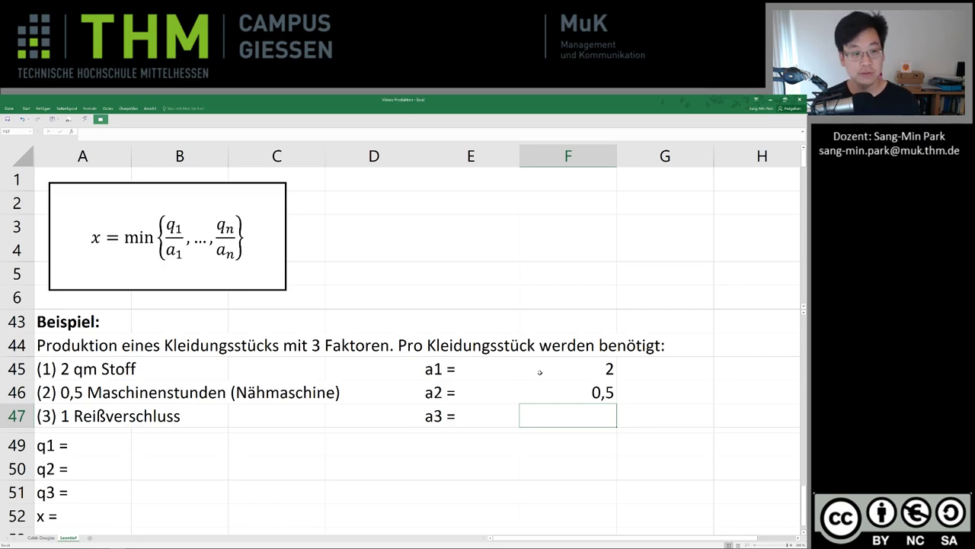
type("1")
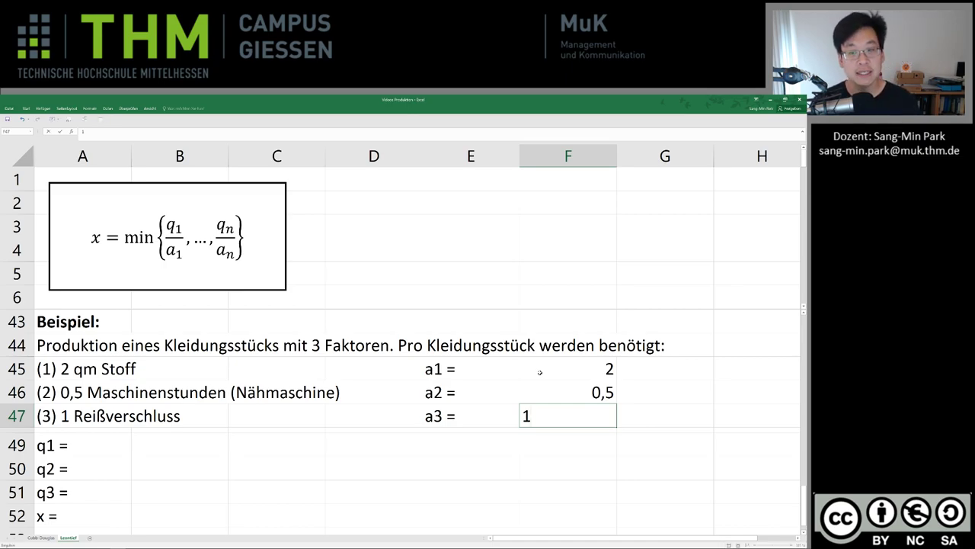
key("Up")
key("Right")
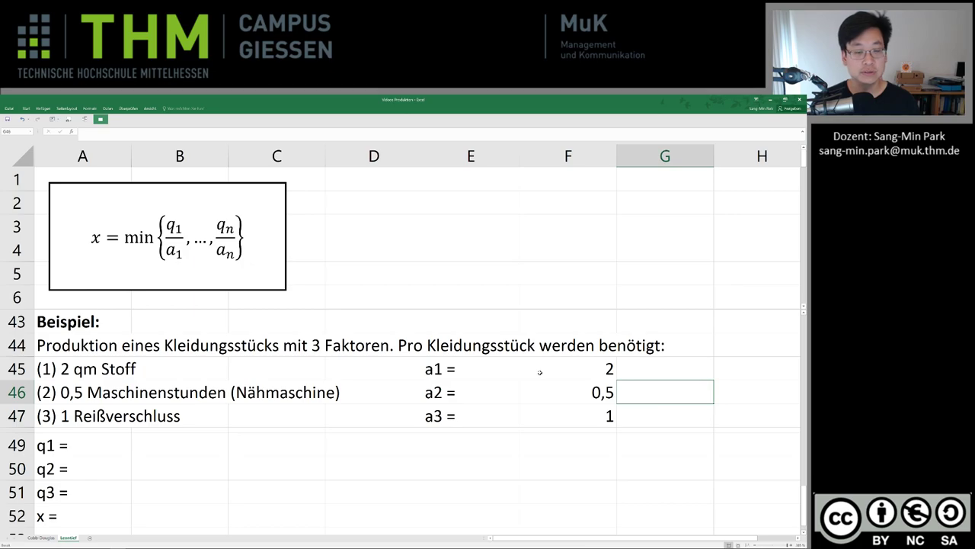
Step: Scroll the top pane until x = min{q1/2, q2/0,5, q3/1} is fully visible
left_click(323, 253)
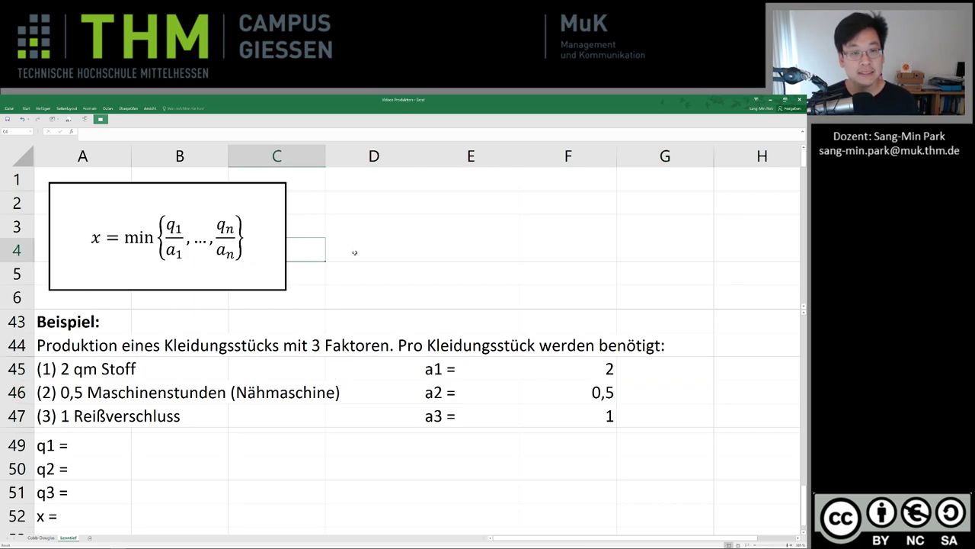
left_click(356, 252)
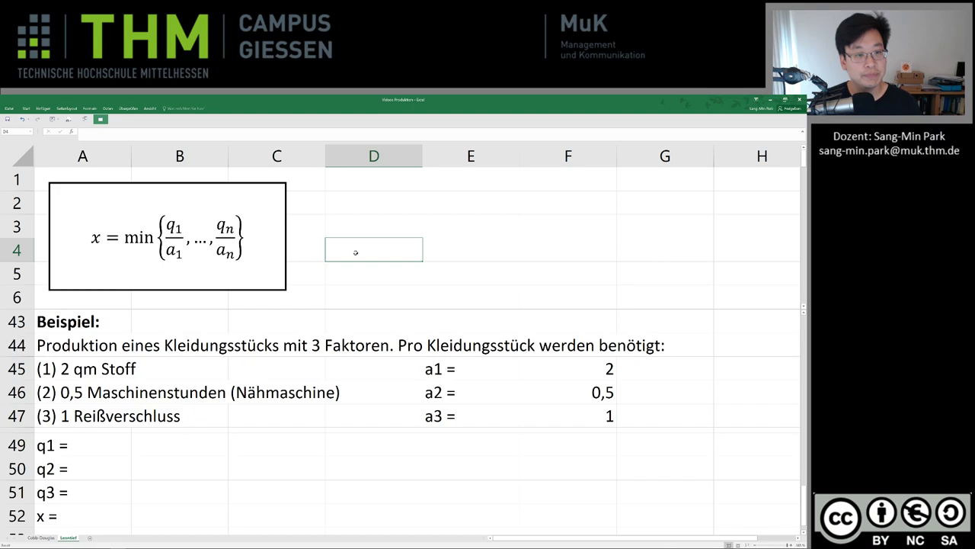
scroll(355, 252, "down", 2)
scroll(355, 252, "down", 1)
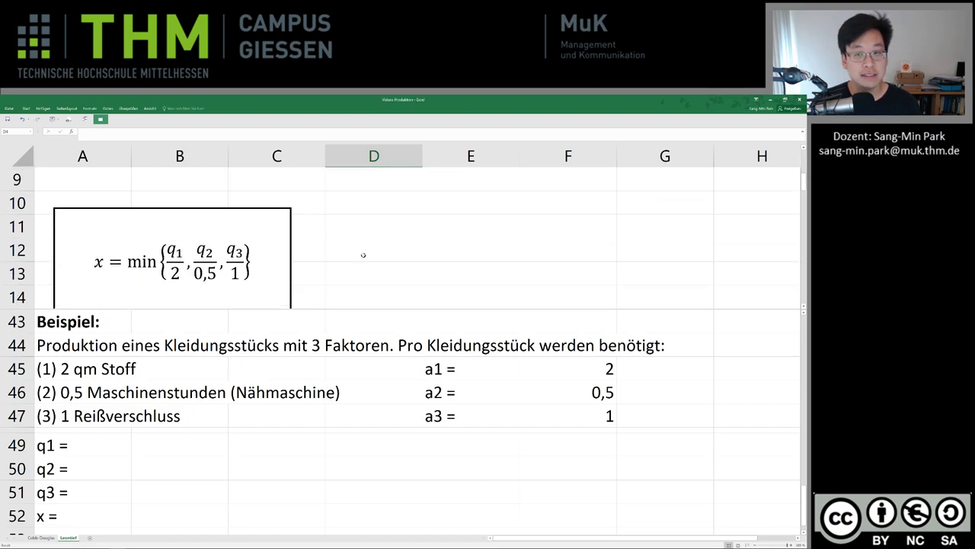
scroll(785, 290, "down", 1)
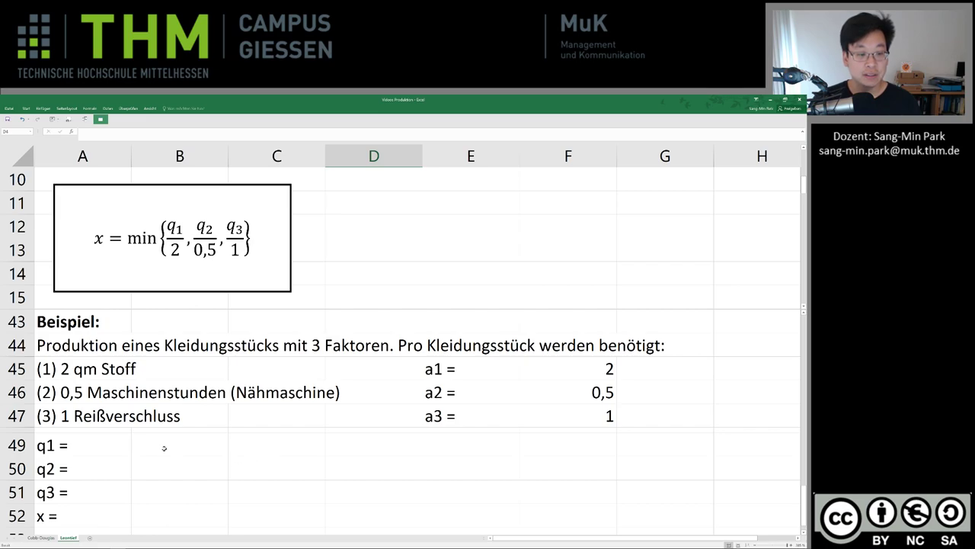
Step: Label cell C49 beside q1 as Quotient1
left_click_drag(165, 448, 163, 494)
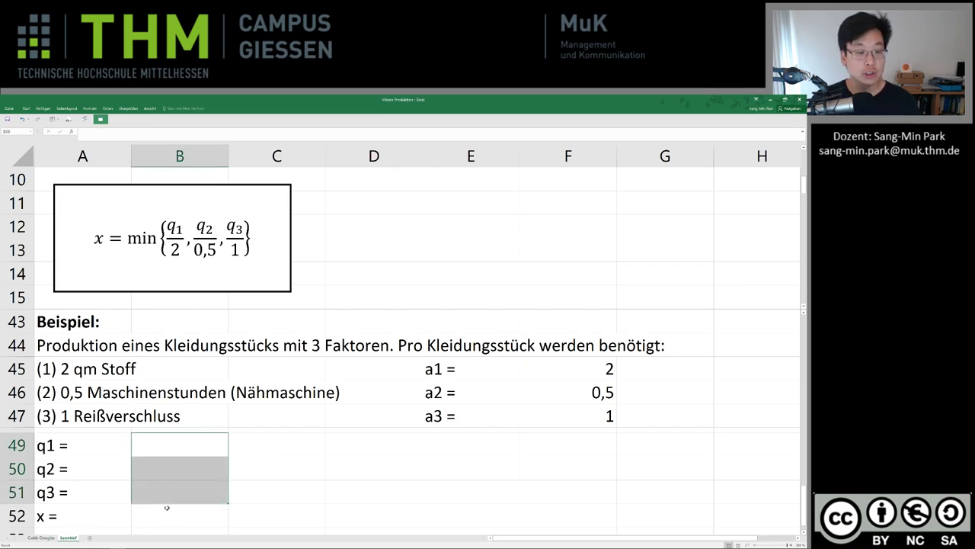
left_click(174, 515)
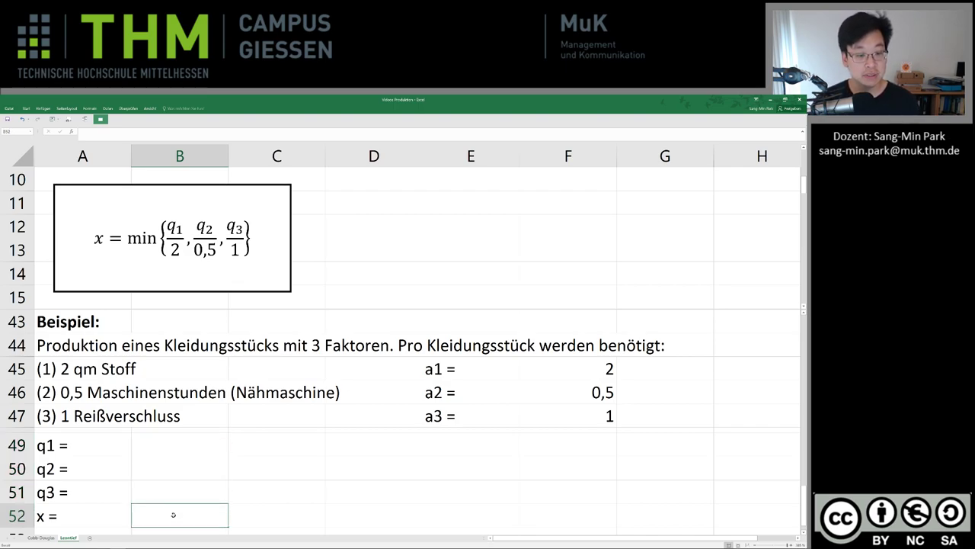
key("Right")
key("Up")
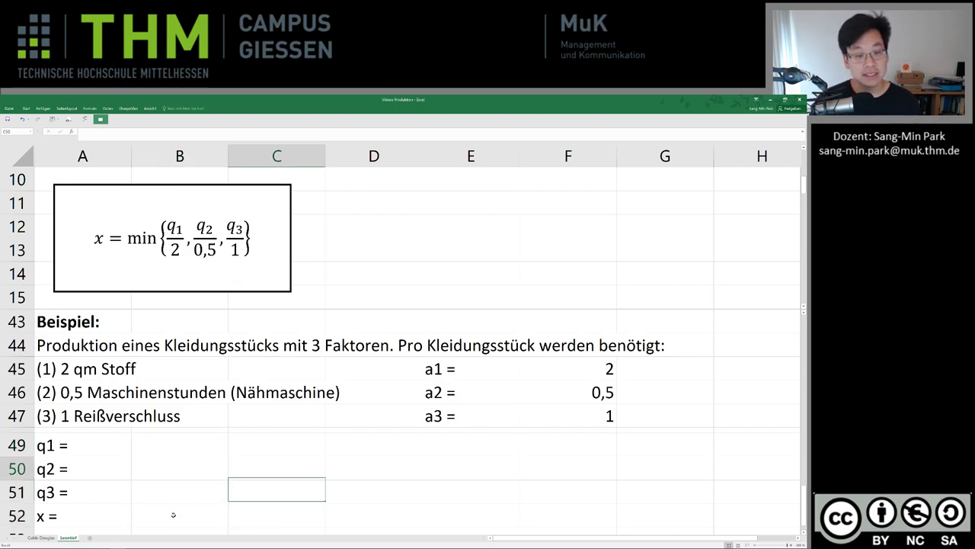
key("Up")
key("Up")
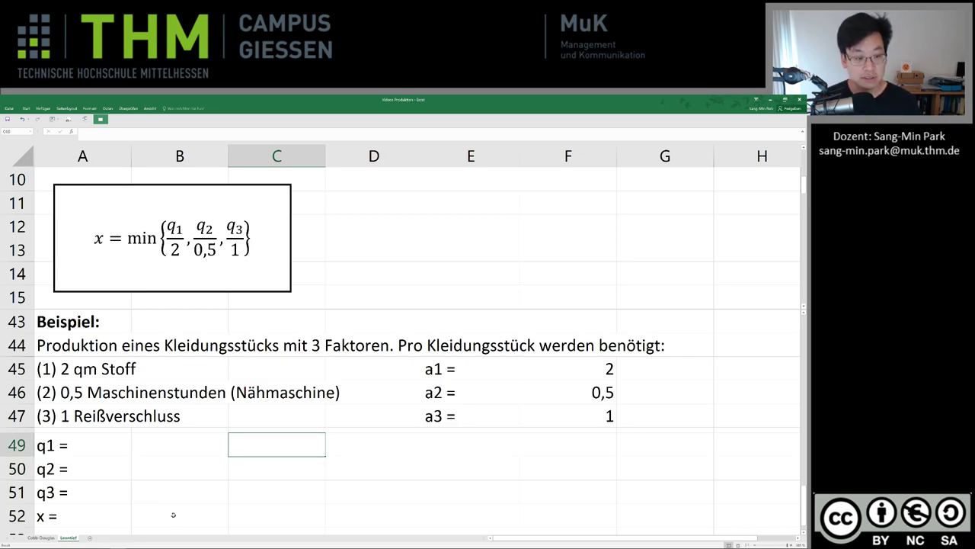
type("Quto")
key("BackSpace")
key("BackSpace")
type("ot")
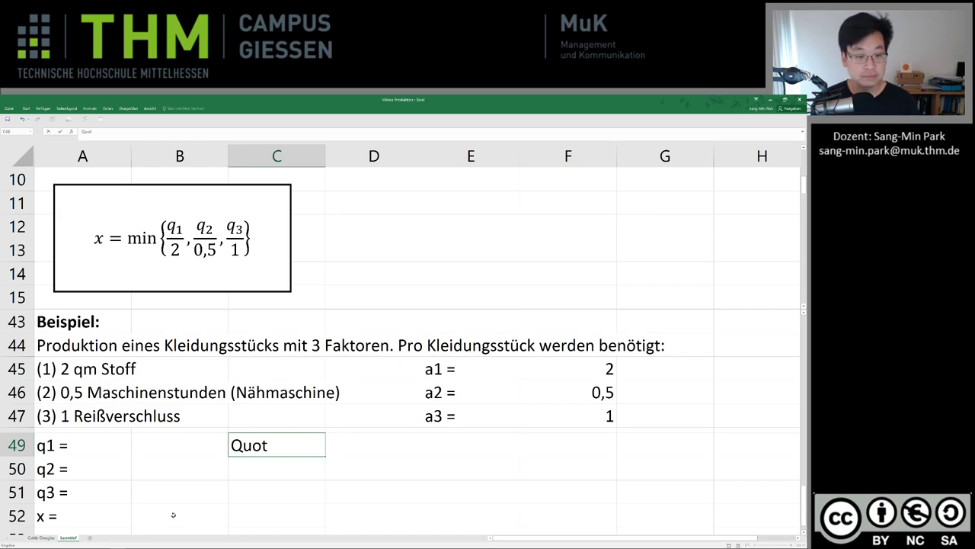
type("ient1")
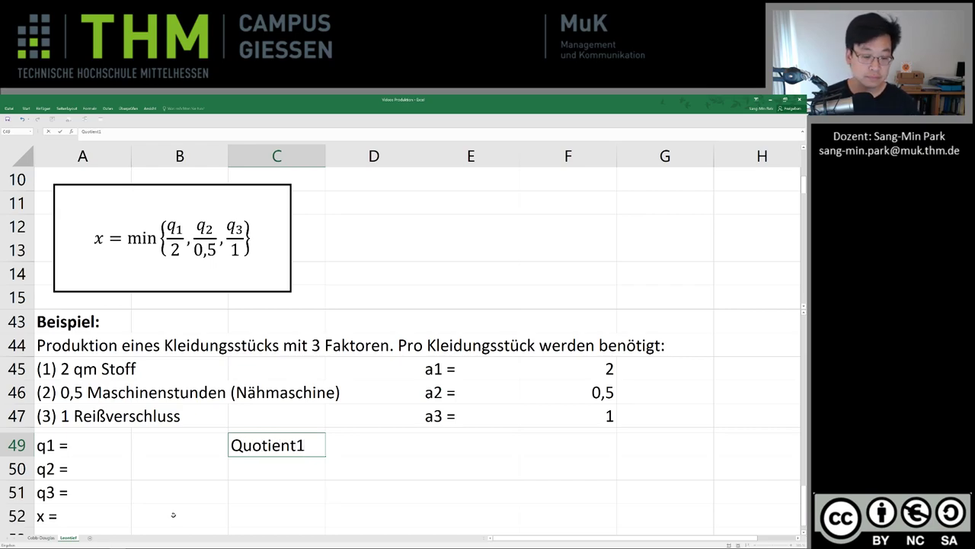
key("Return")
Step: Copy the label into C50:C51 and change them to Quotient2 and Quotient3
key("Up")
key("ctrl+c")
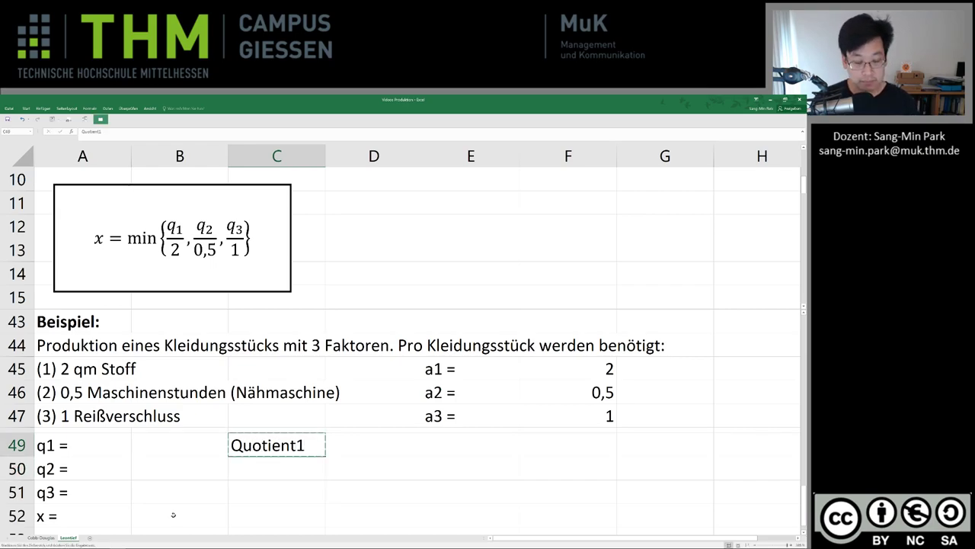
key("Down")
key("ctrl+v")
key("Down")
key("ctrl+v")
key("Up")
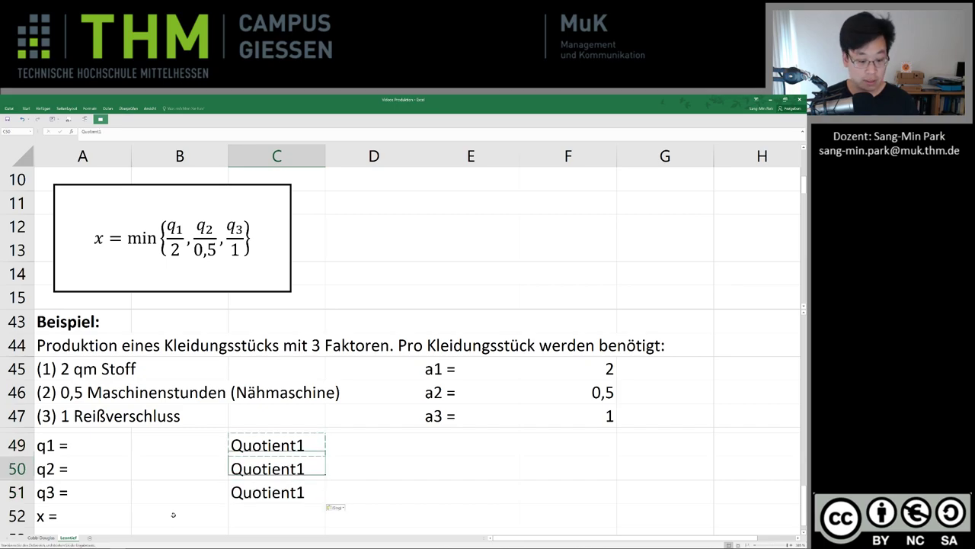
key("F2")
key("BackSpace")
type("2")
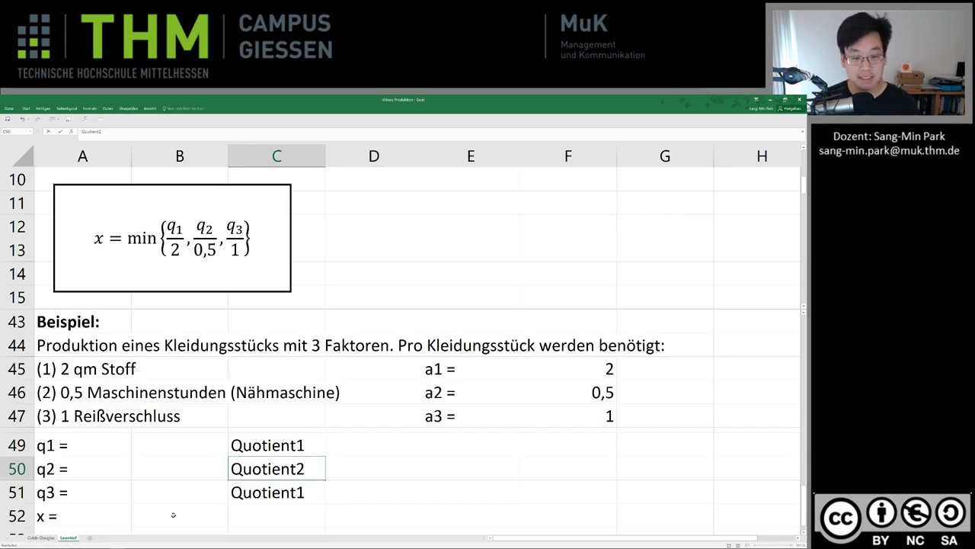
key("Return")
key("F2")
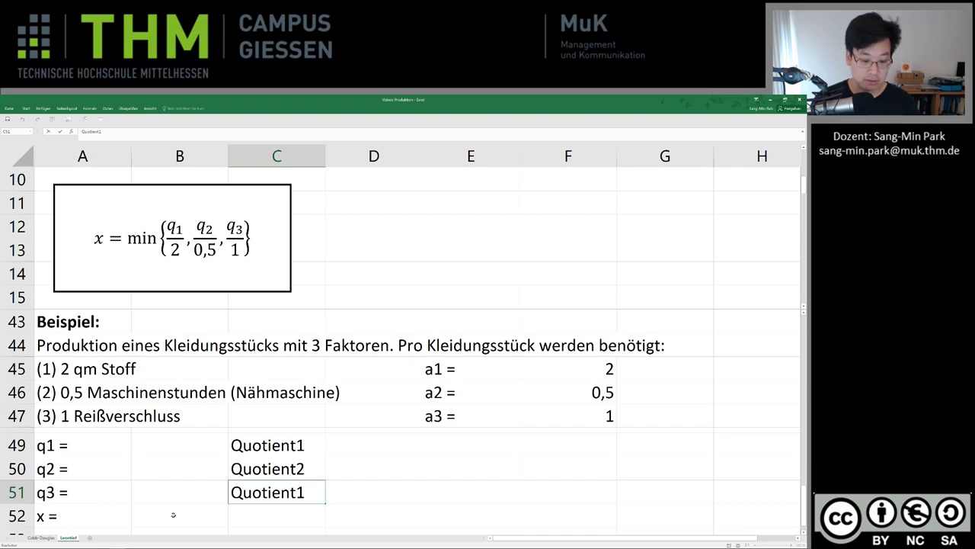
key("BackSpace")
type("3")
key("Return")
key("Up")
key("Up")
key("Up")
key("Right")
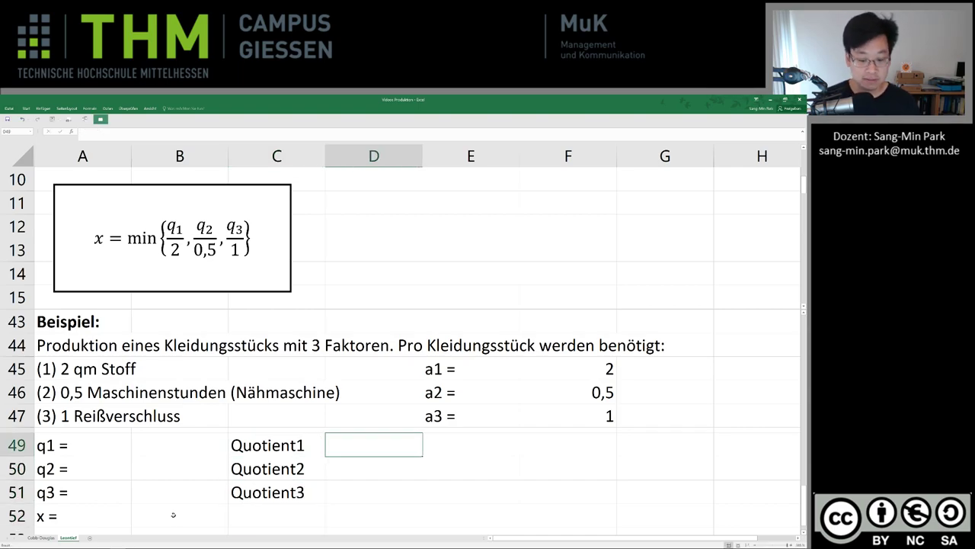
Step: Enter =B49/F45 in D49 and fill it down through D51
type("=")
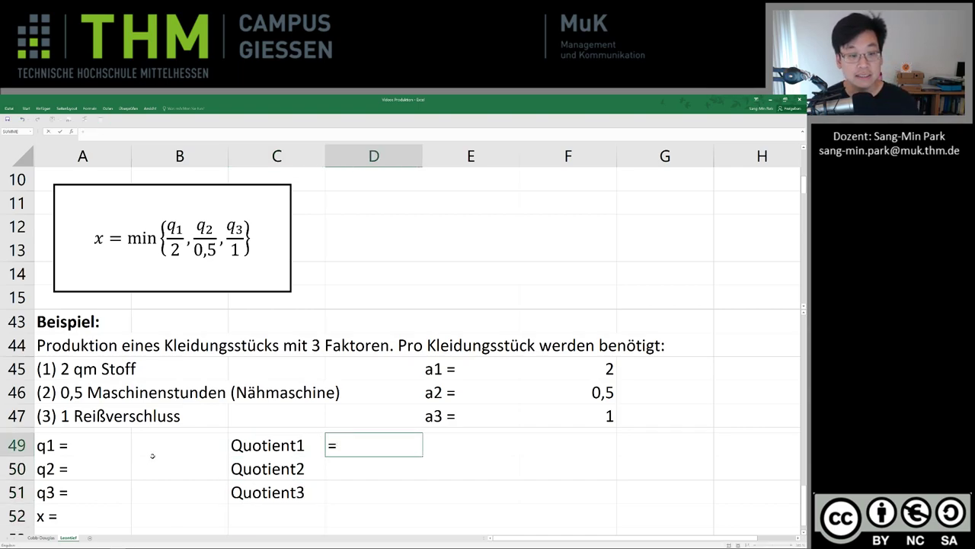
left_click(156, 444)
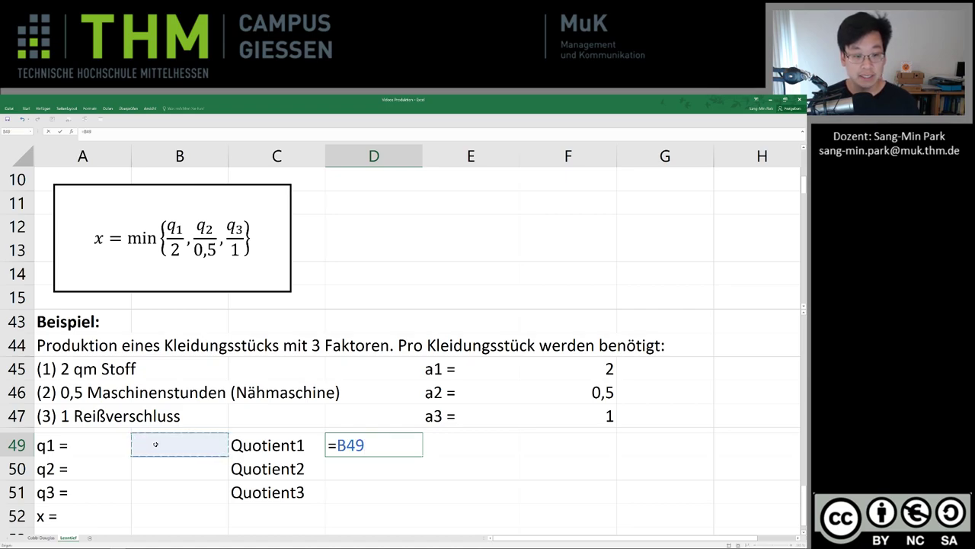
type("/")
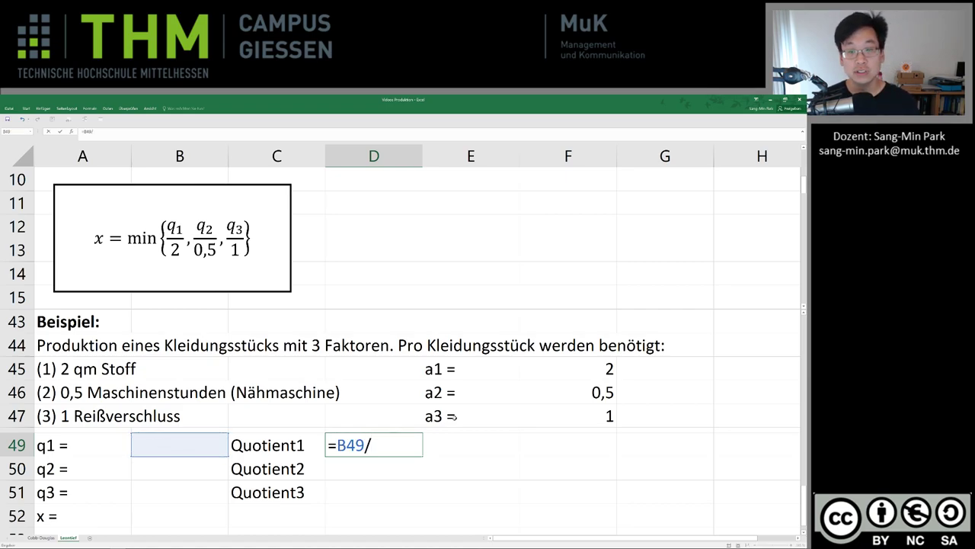
left_click(560, 369)
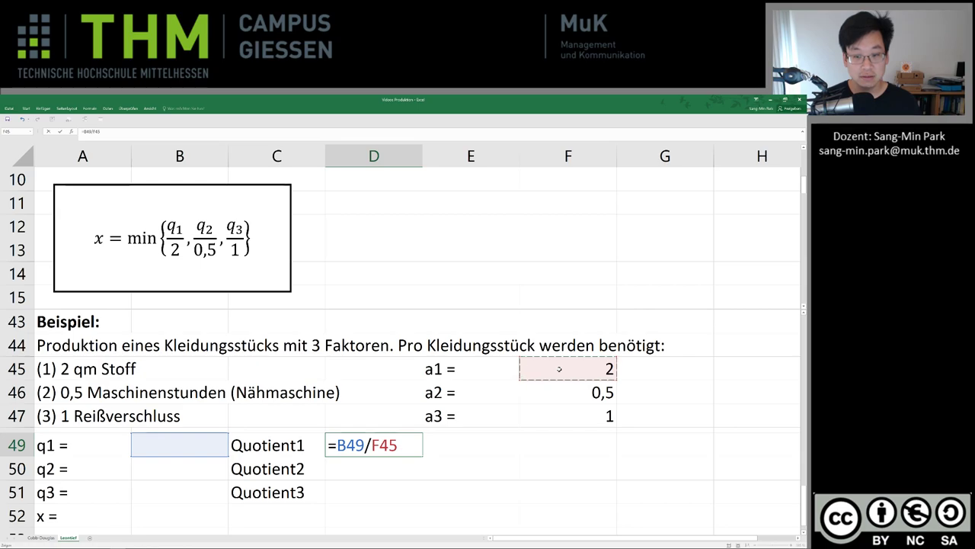
key("Return")
key("Up")
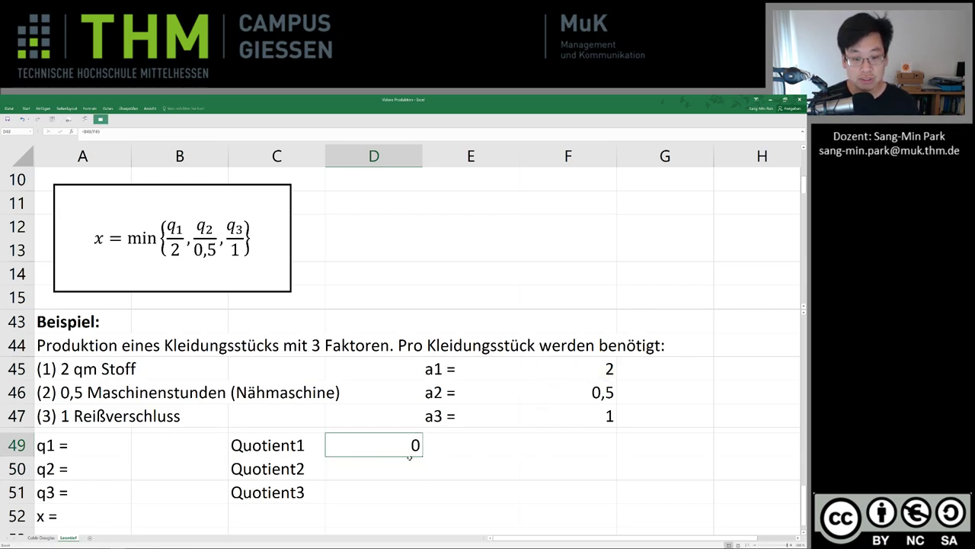
left_click_drag(421, 457, 417, 496)
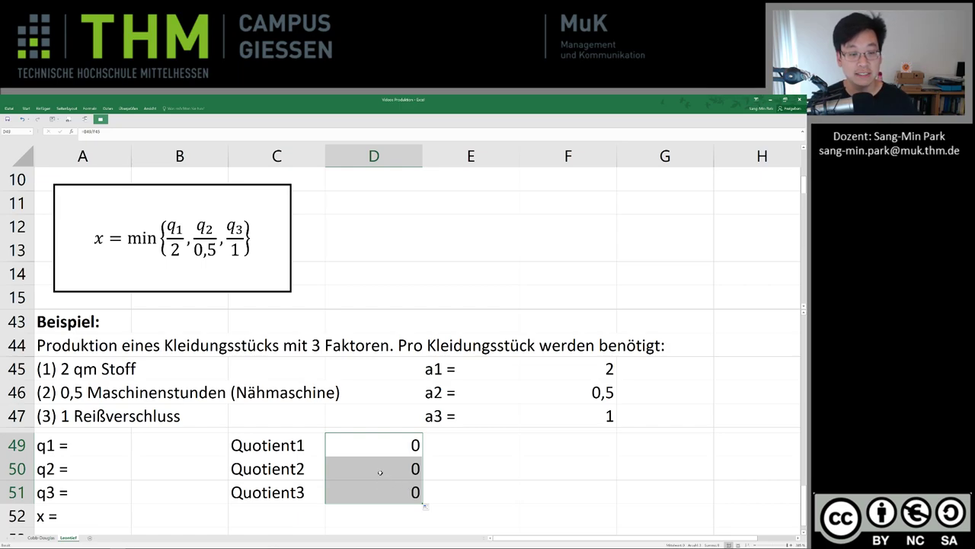
left_click(167, 455)
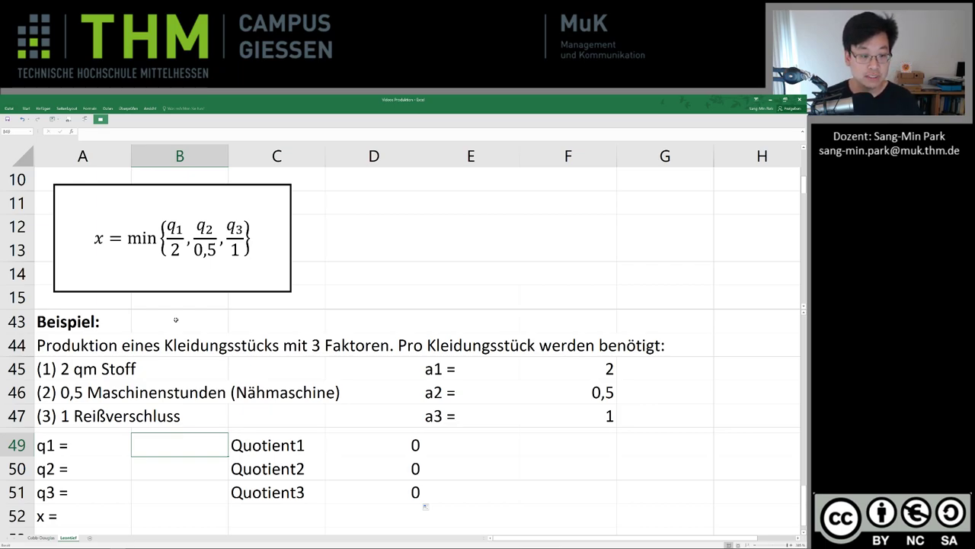
Step: Enter quantities 40, 8 and 15 in B49:B51 for q1, q2 and q3
type("40")
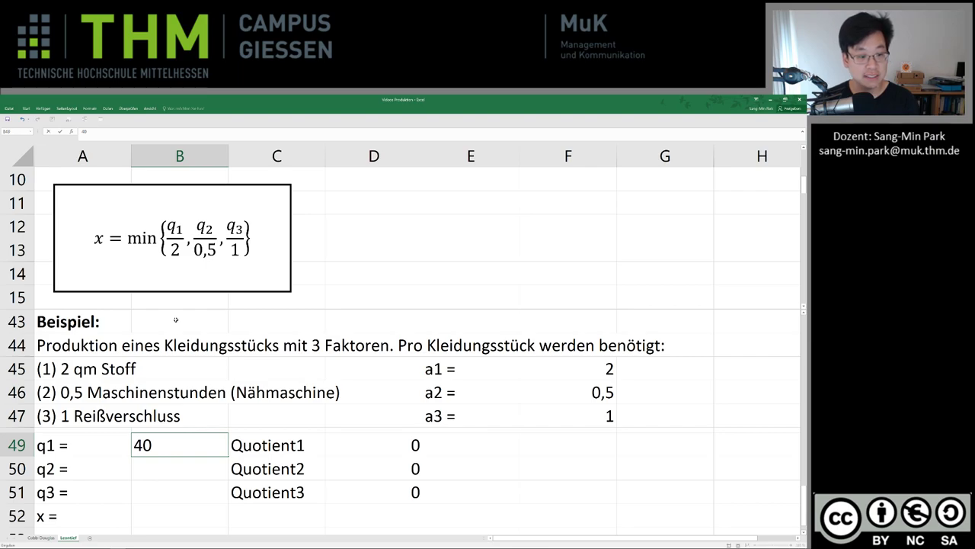
key("Return")
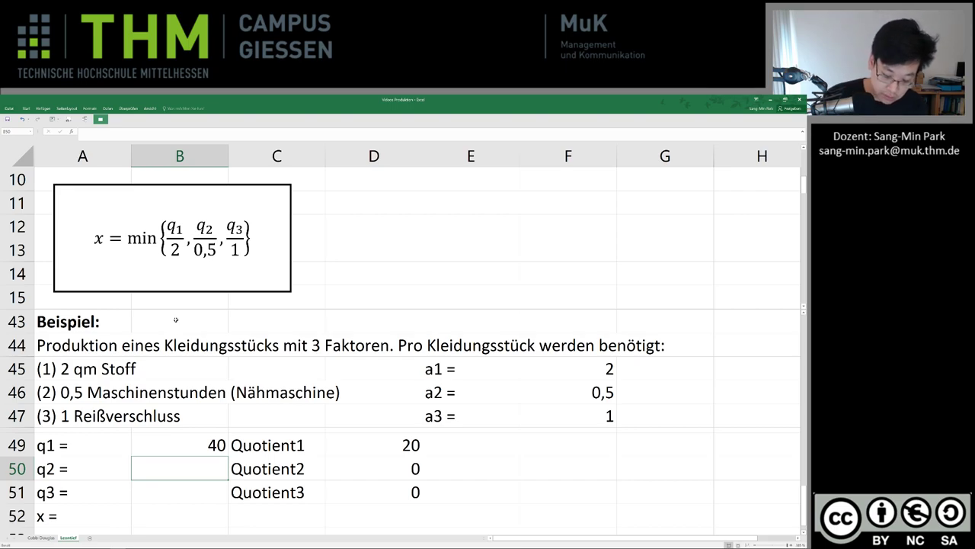
type("8")
key("Return")
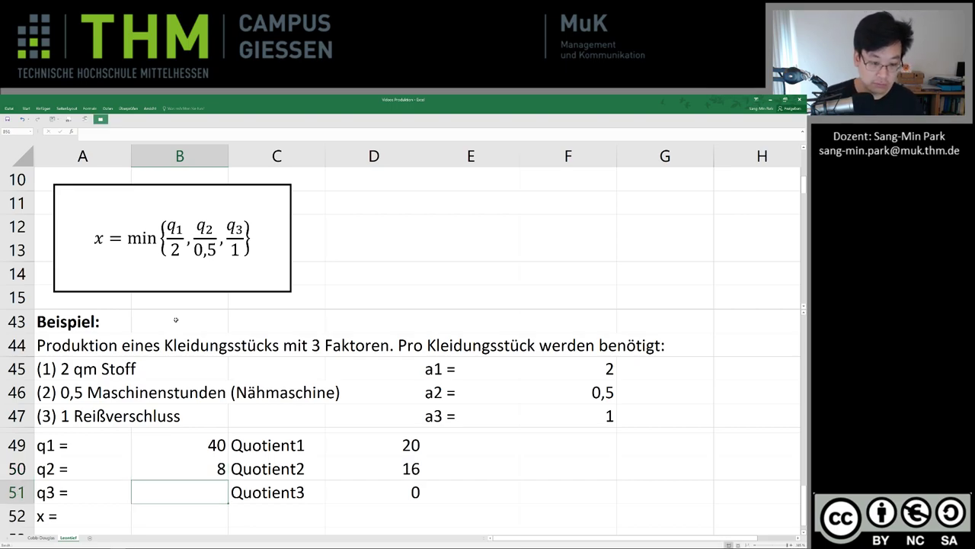
type("15")
key("Return")
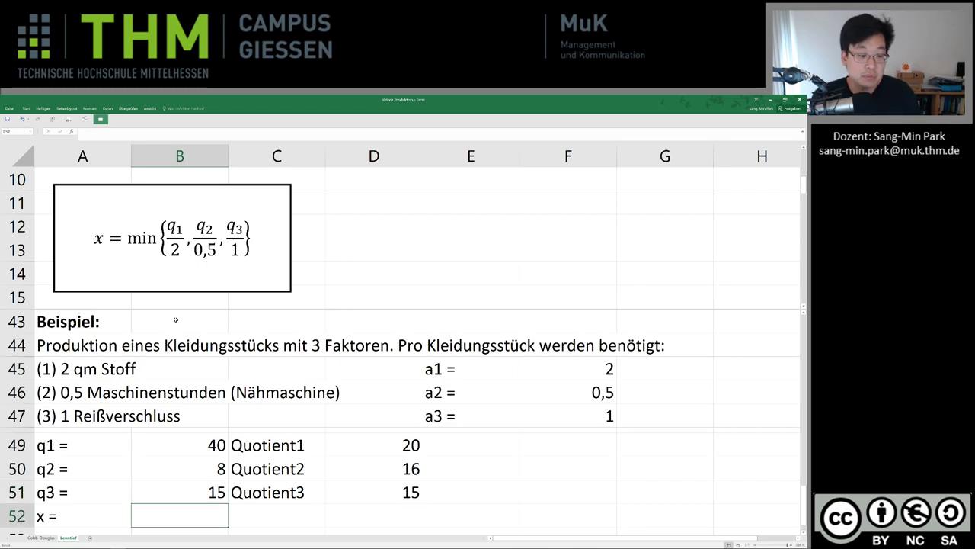
Step: Enter =min(D49:D51) in B52 so x shows 15
type("=")
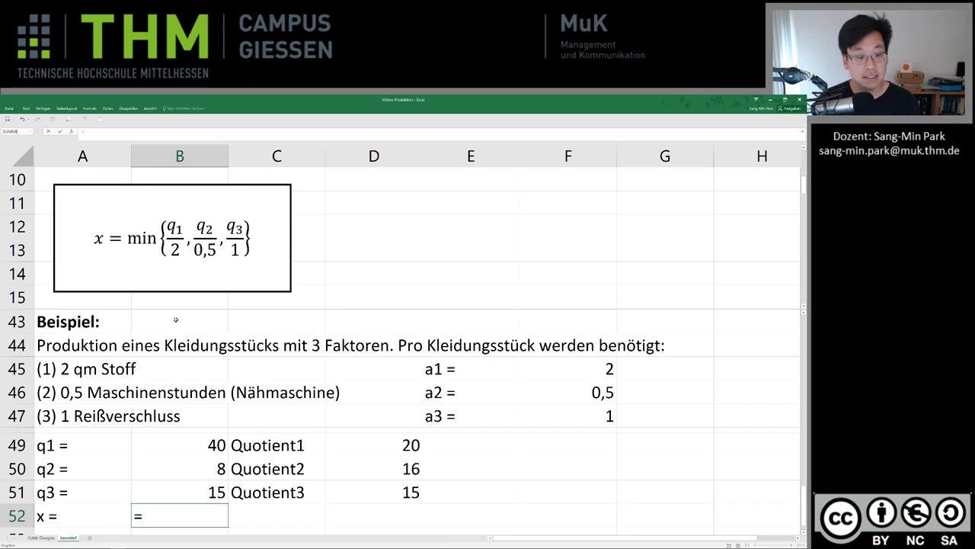
type("min")
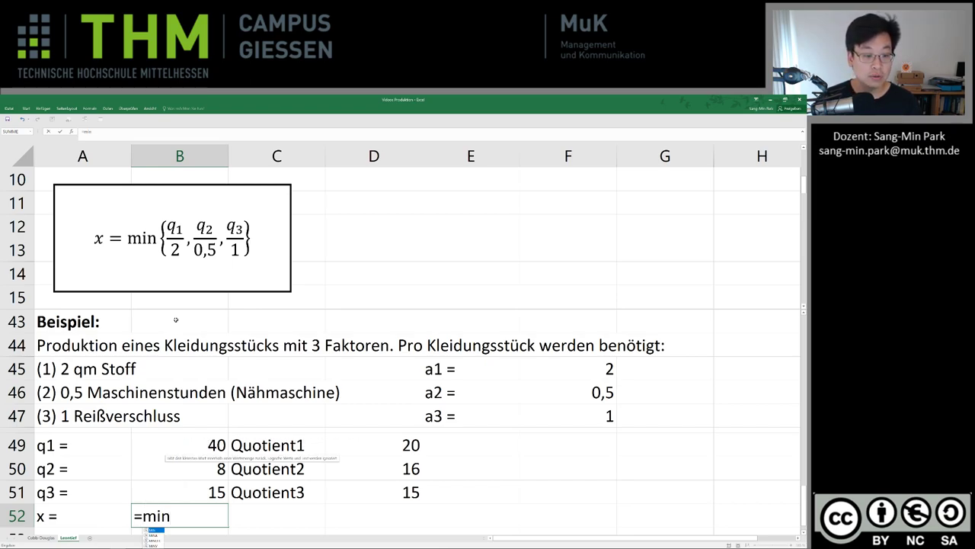
type("(")
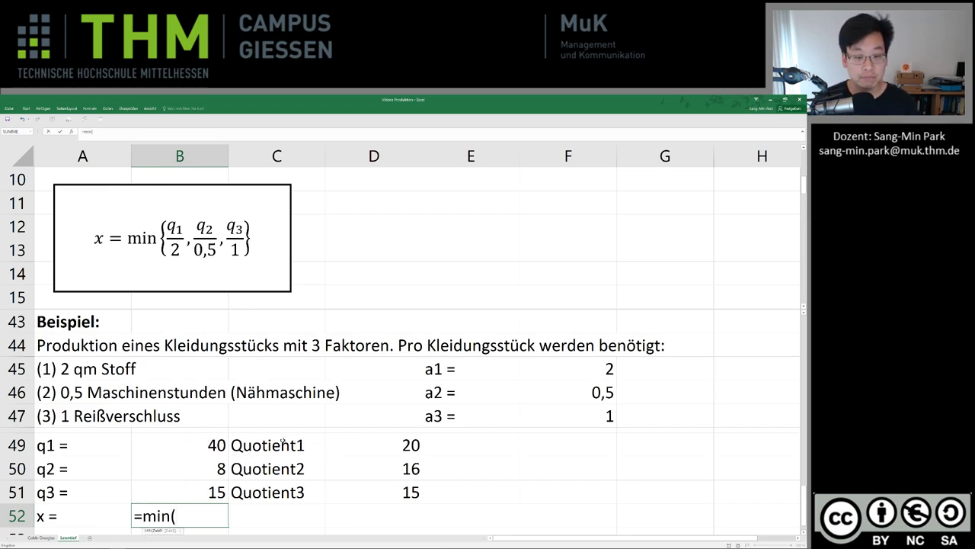
left_click_drag(355, 445, 360, 488)
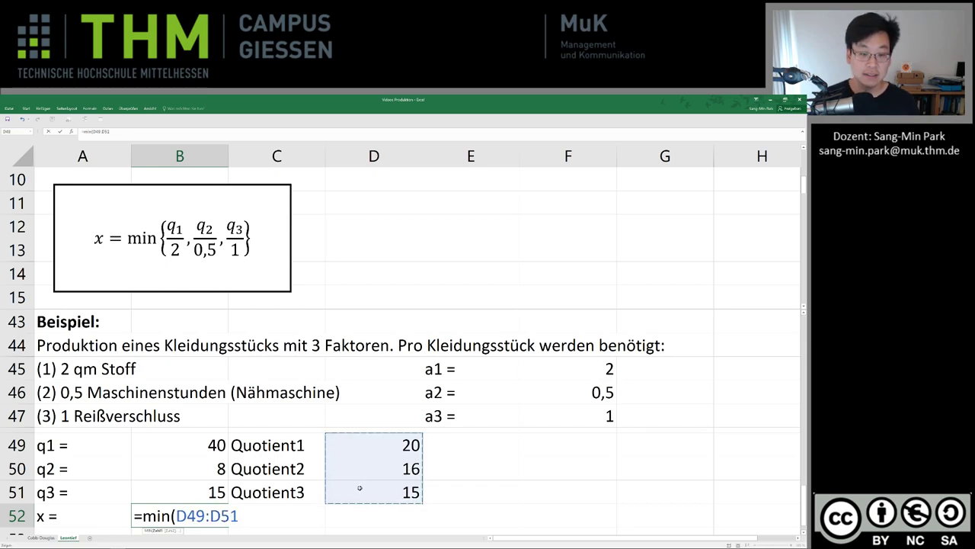
type(")")
key("Return")
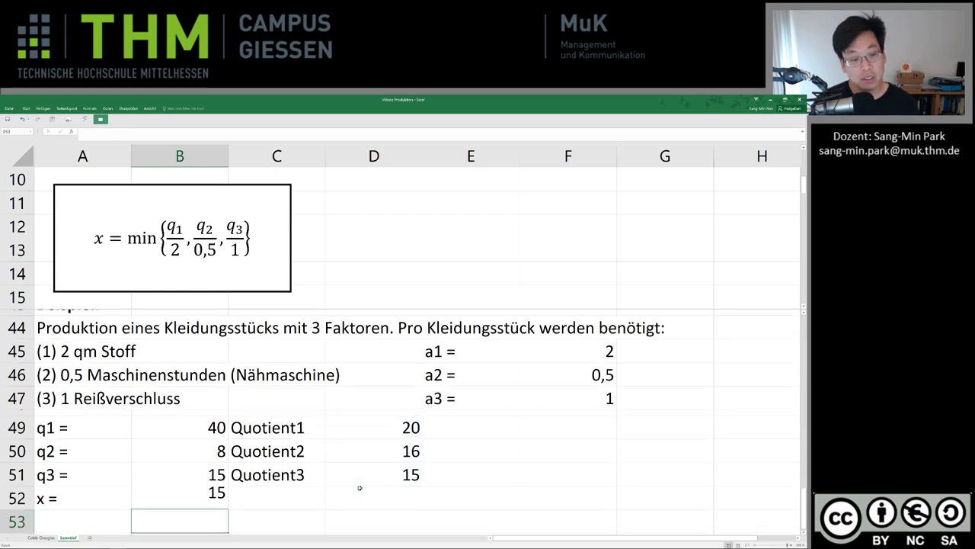
key("Up")
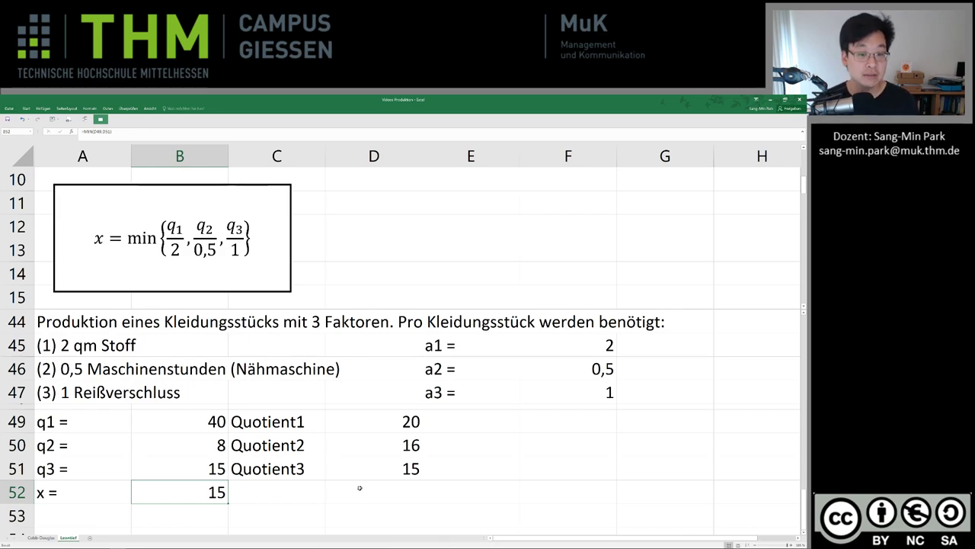
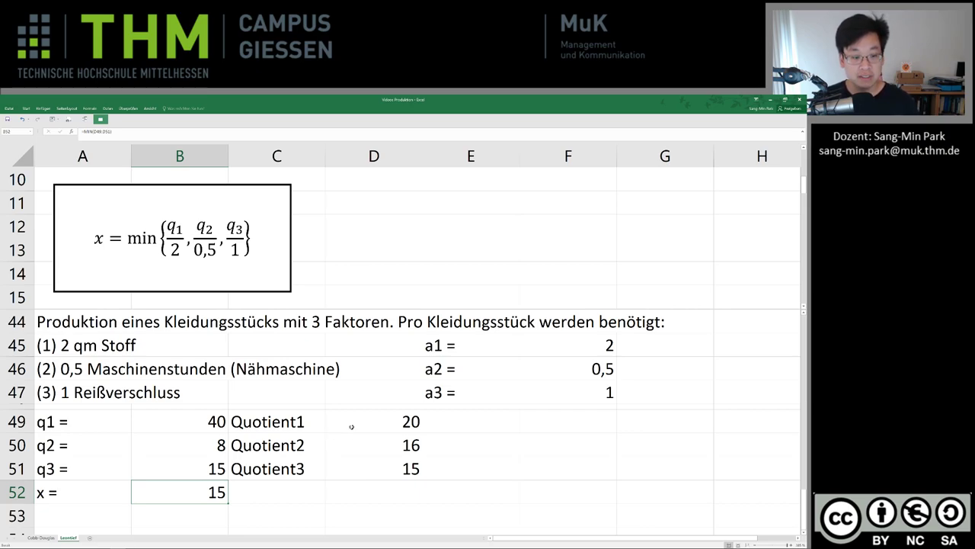
Step: Set q1 in B49 to 2000, lifting Quotient1 to 1000 while x stays at 15
left_click(368, 470)
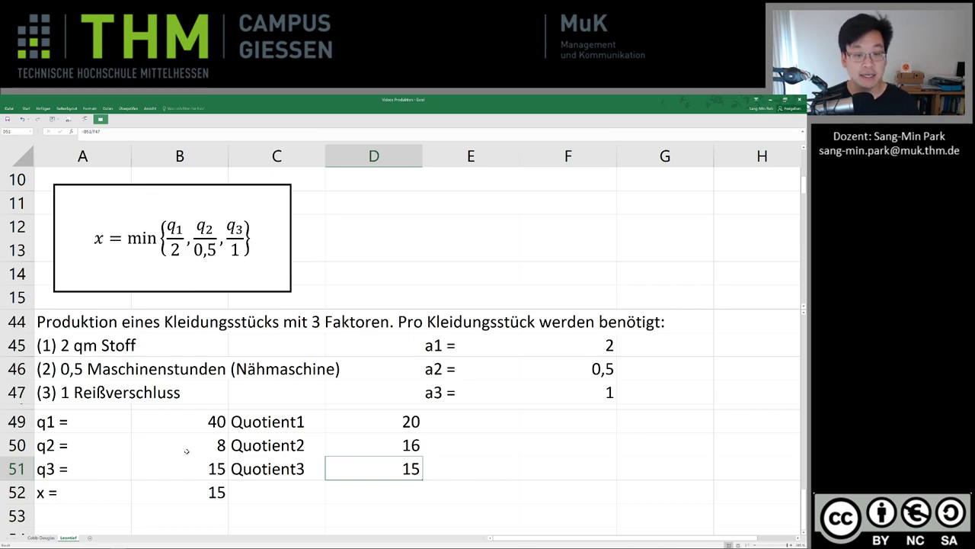
left_click(170, 417)
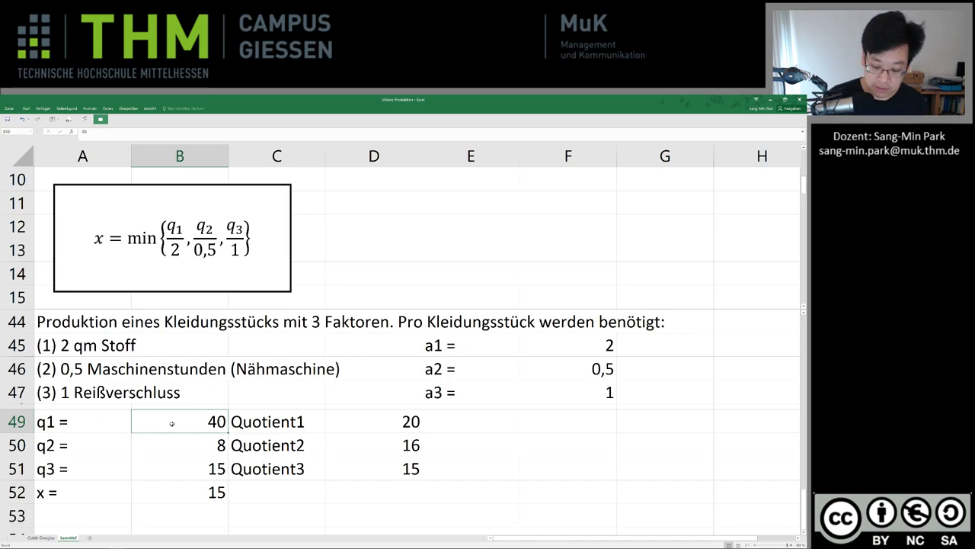
type("2000")
key("Tab")
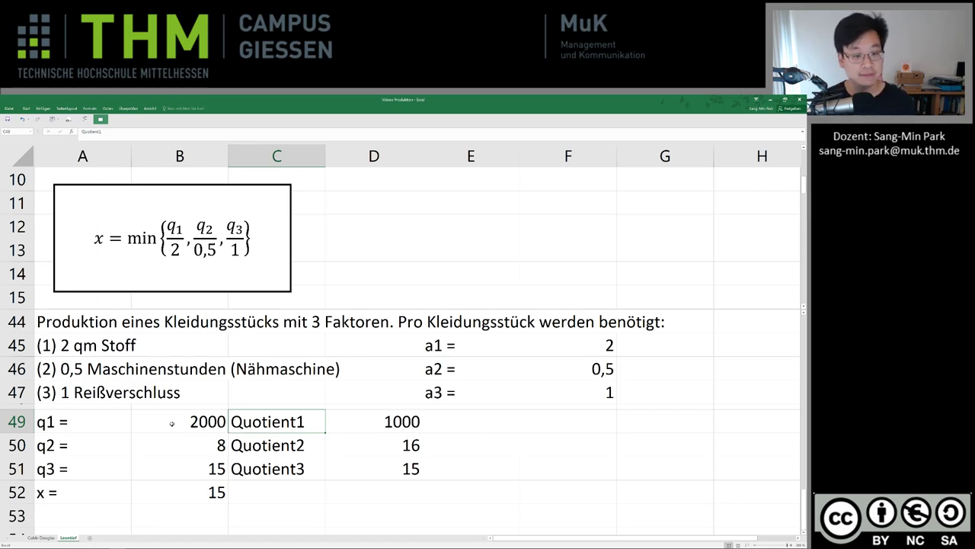
left_click(179, 469)
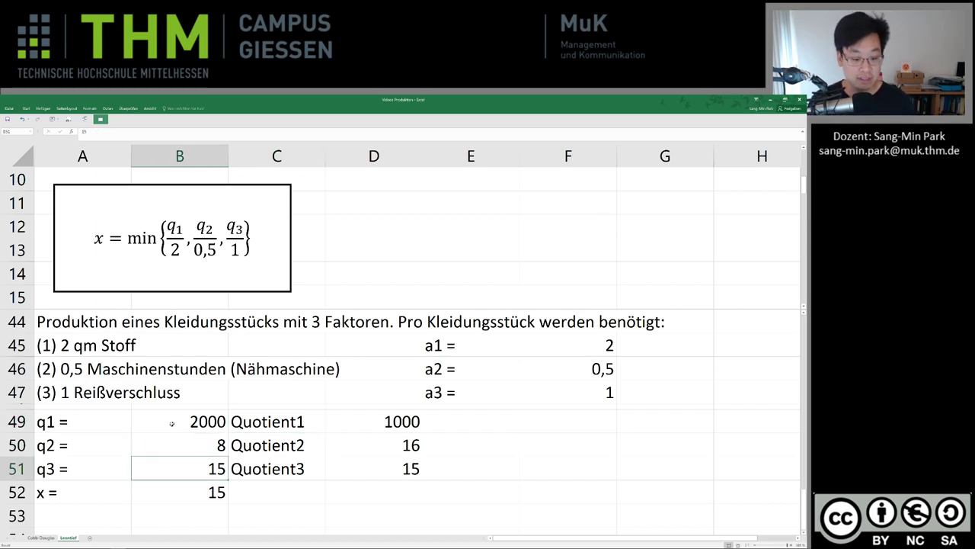
Step: Set q3 in B51 to 16 so Quotient3 and x both read 16, then recheck q3 and q1
type("16")
key("Up")
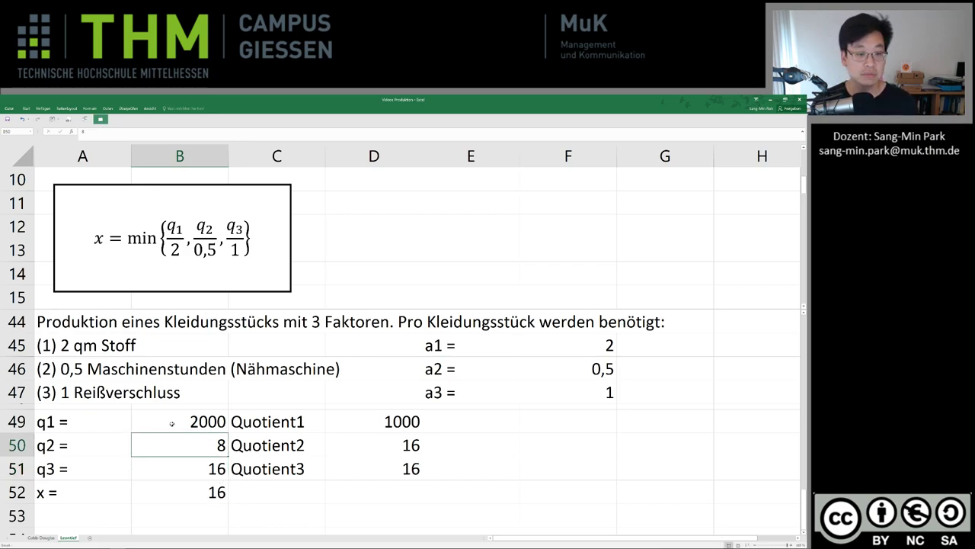
key("Down")
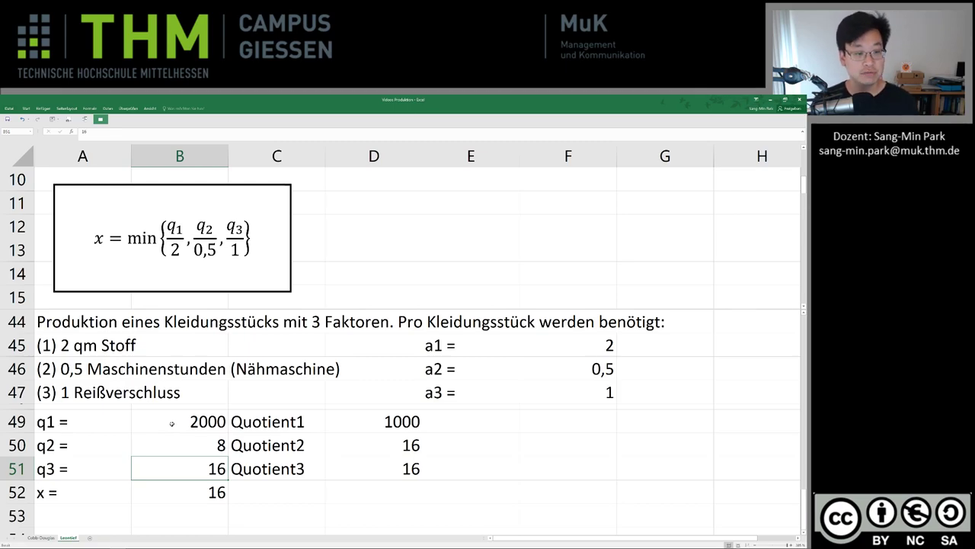
key("Up")
key("Up")
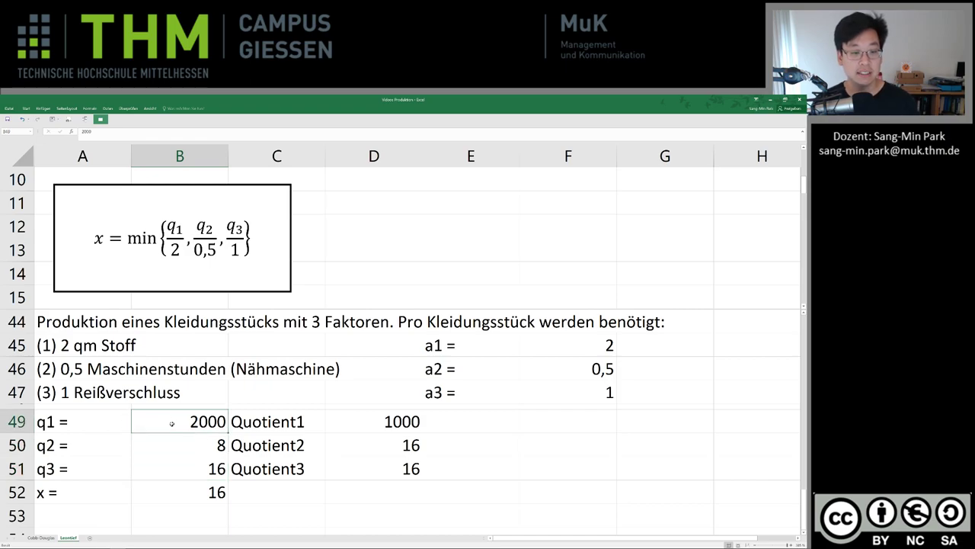